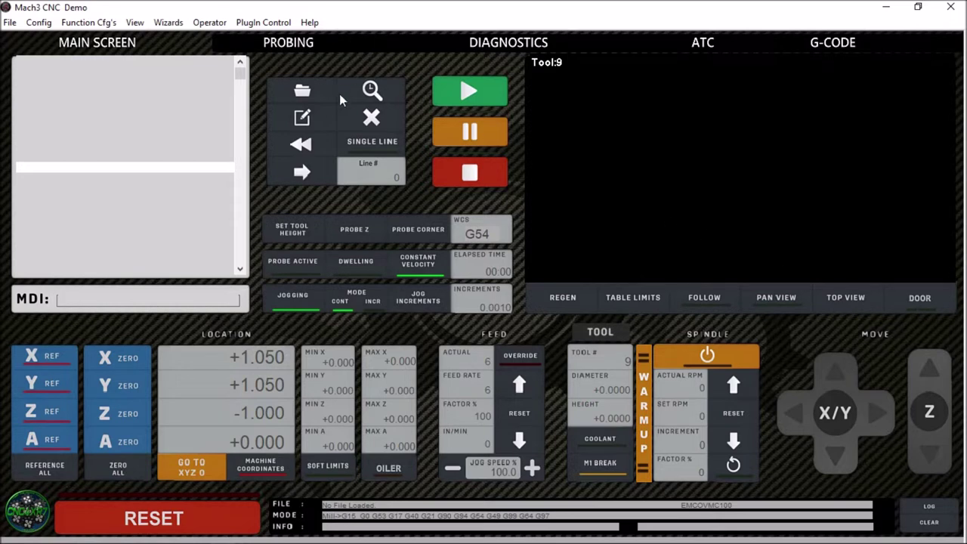
# Toggle the oiler and door on and back off, then bring up the ATC carousel page
pyautogui.click(390, 468)
pyautogui.click(392, 471)
pyautogui.click(918, 309)
pyautogui.click(910, 312)
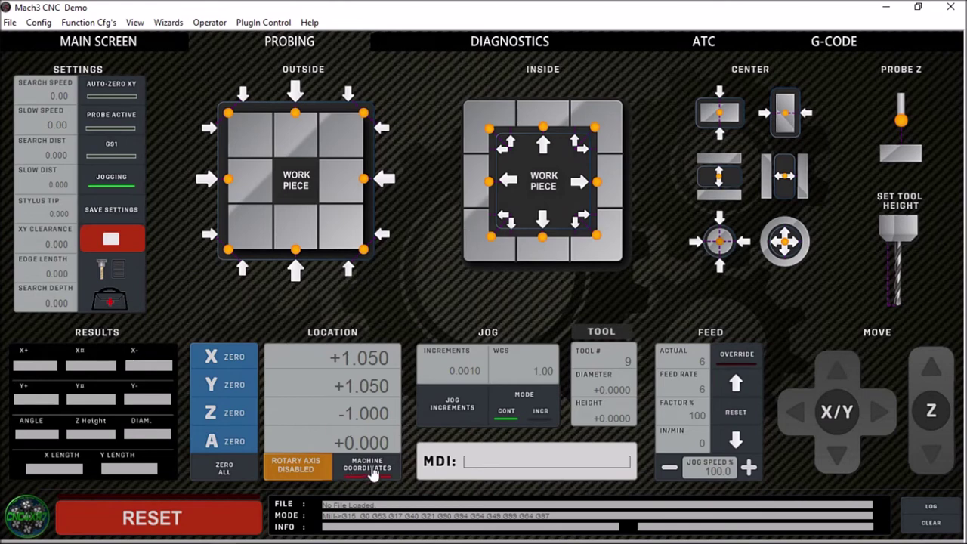
pyautogui.click(491, 44)
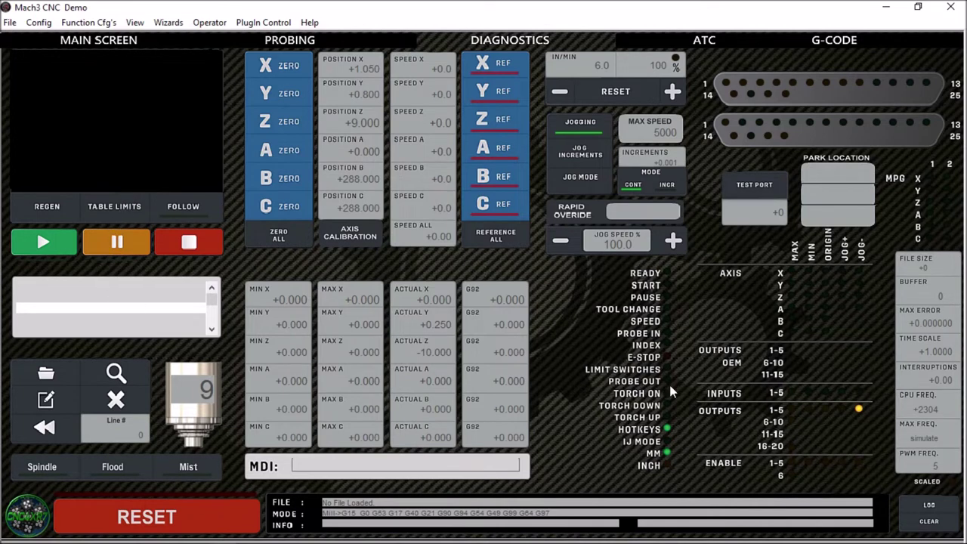
pyautogui.click(706, 42)
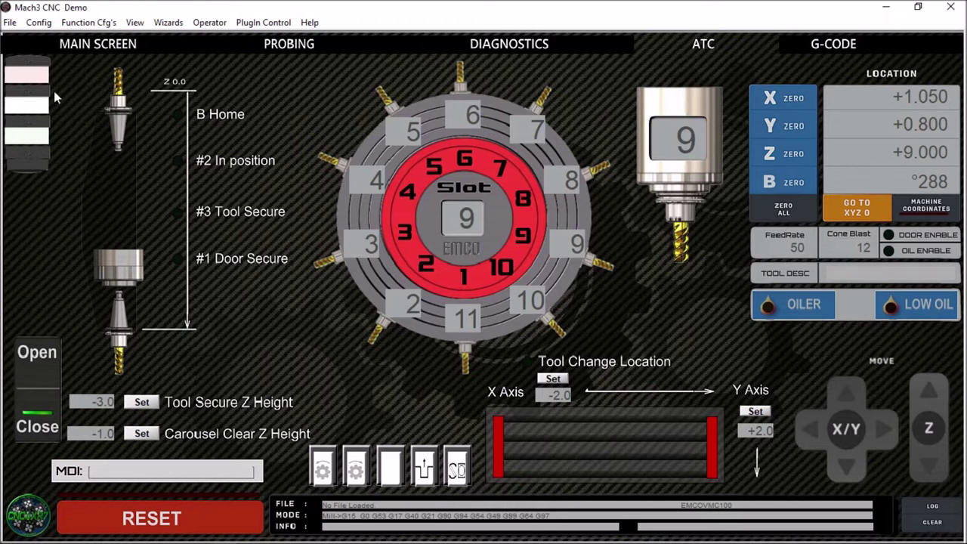
# Open and close the machine door, switch the door toggle on from the main screen, and return to ATC
pyautogui.click(39, 373)
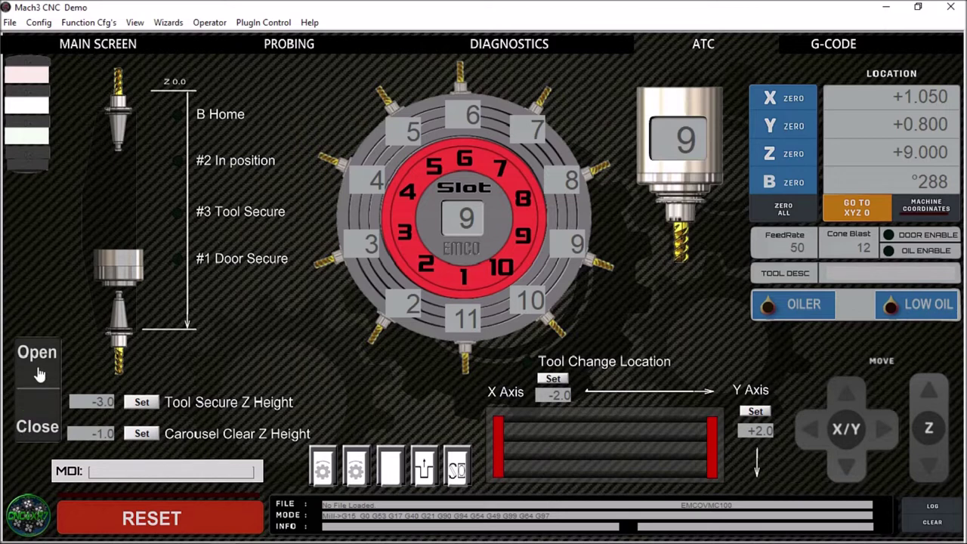
pyautogui.click(32, 414)
pyautogui.click(125, 43)
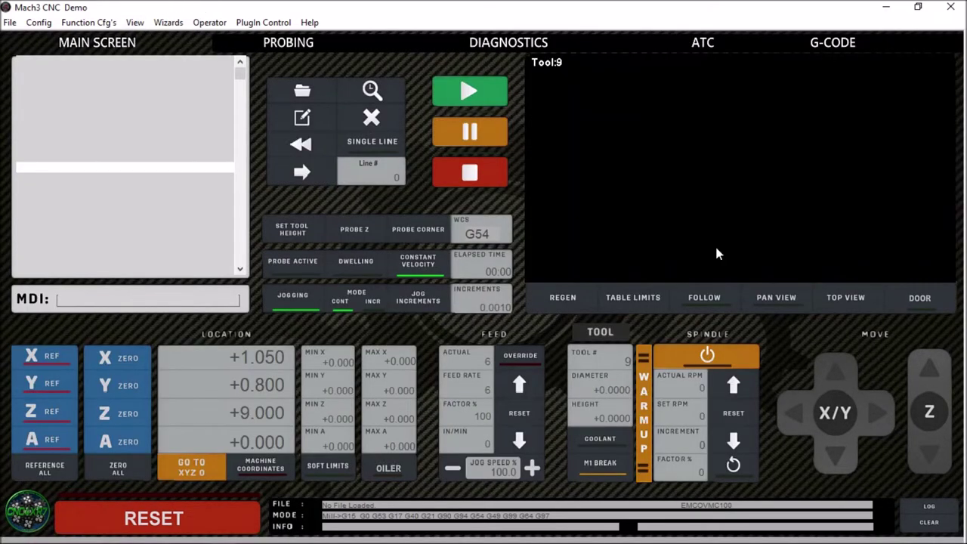
pyautogui.click(925, 299)
pyautogui.click(704, 43)
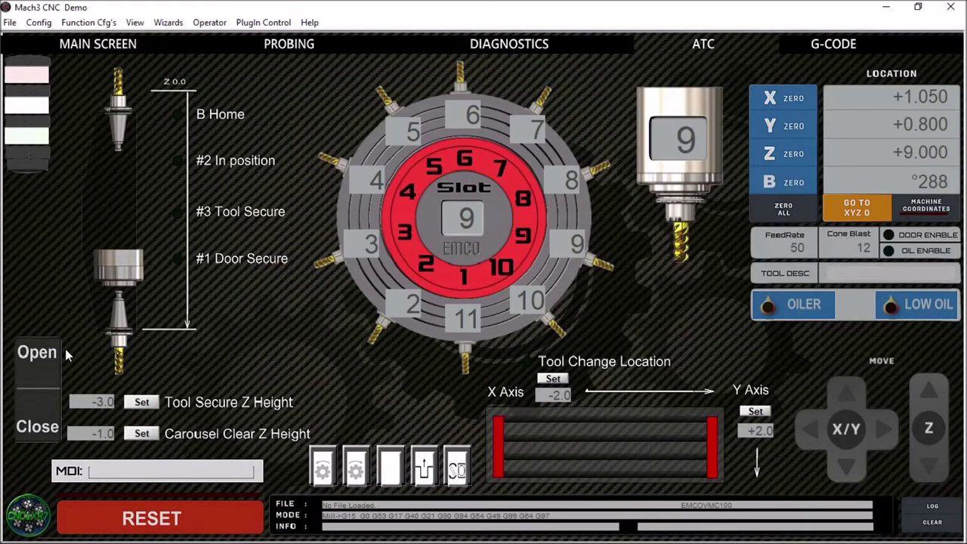
# Toggle the door open, then secure the tool in the spindle so the clamp shows green
pyautogui.click(39, 361)
pyautogui.click(42, 364)
pyautogui.click(195, 216)
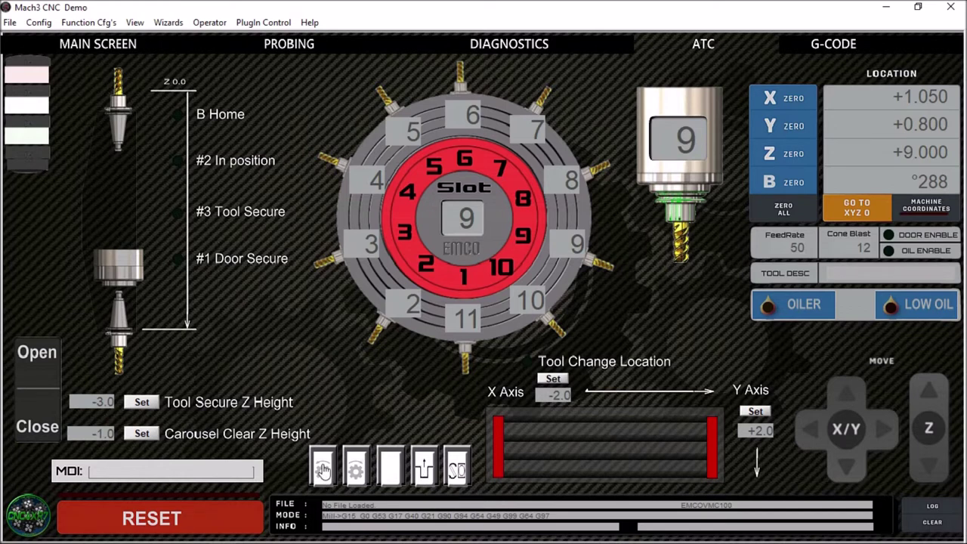
pyautogui.click(322, 470)
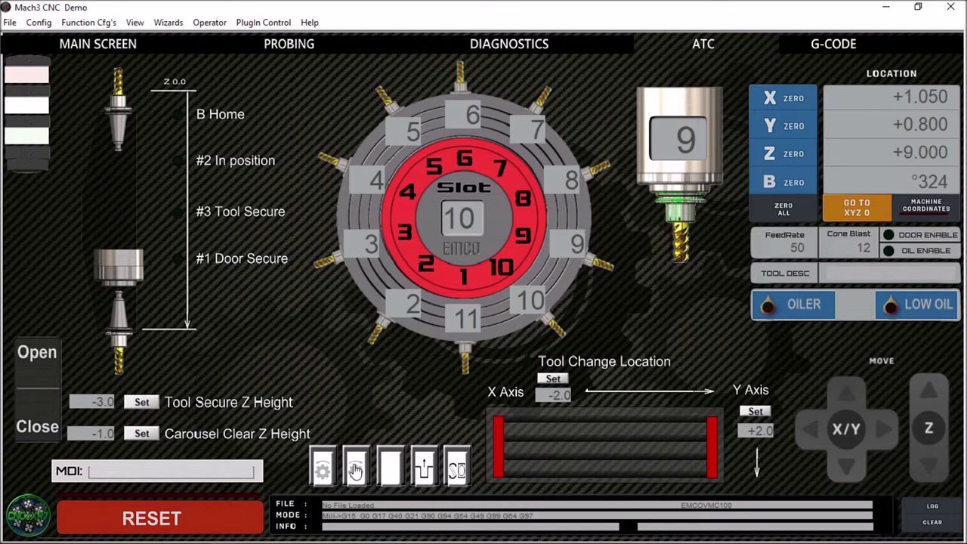
pyautogui.click(354, 470)
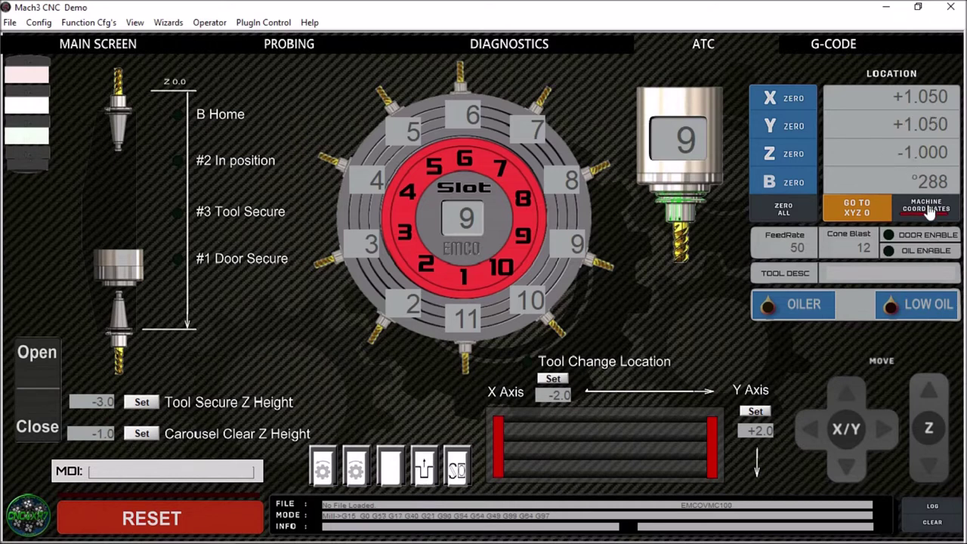
# Jog Z down, raise it to the carousel clear height, then jog it down to -32.950
pyautogui.click(928, 475)
pyautogui.click(425, 469)
pyautogui.click(931, 470)
pyautogui.click(40, 23)
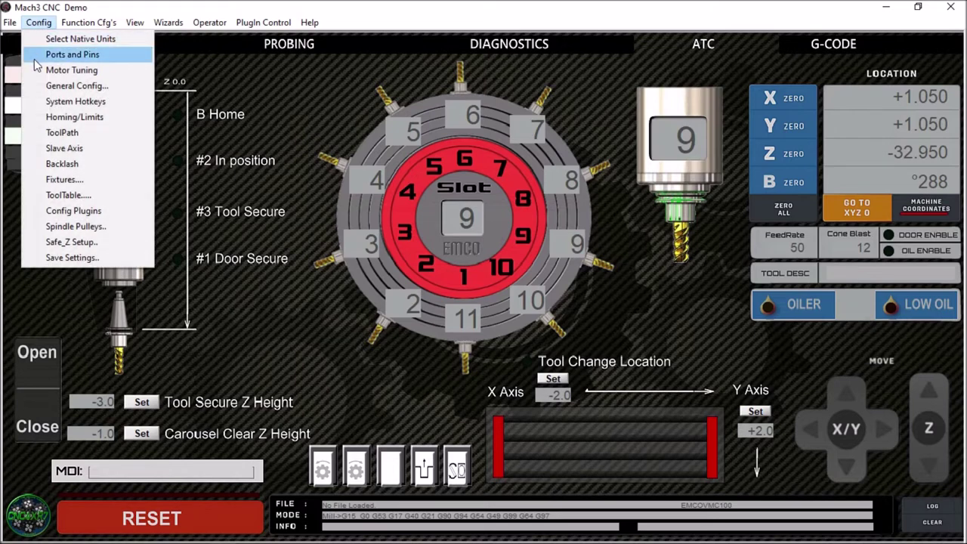
# Open the Safe_Z setup and select the current Safe_Z value of -1 for replacement
pyautogui.click(72, 243)
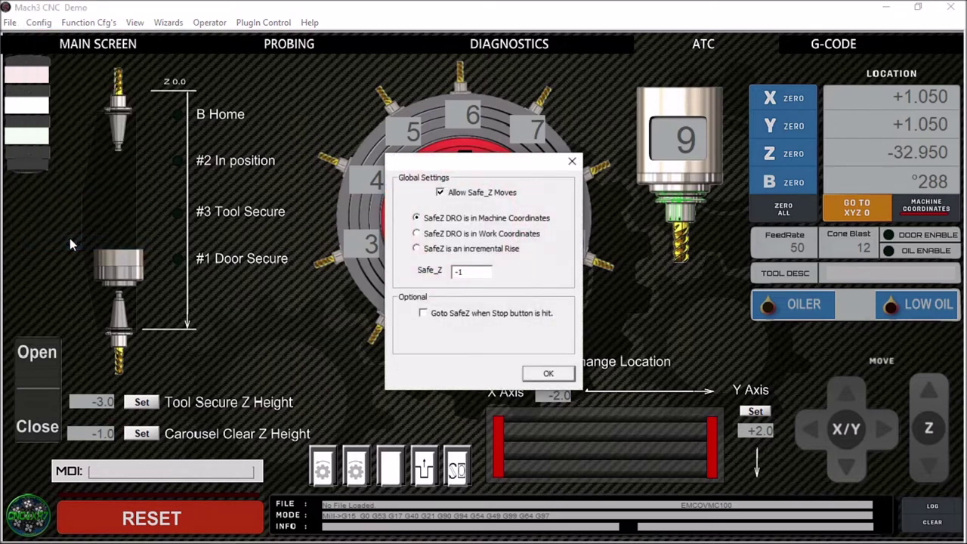
pyautogui.doubleClick(459, 274)
# Change Safe_Z to -2 and save the settings
pyautogui.write('-2')
pyautogui.click(552, 375)
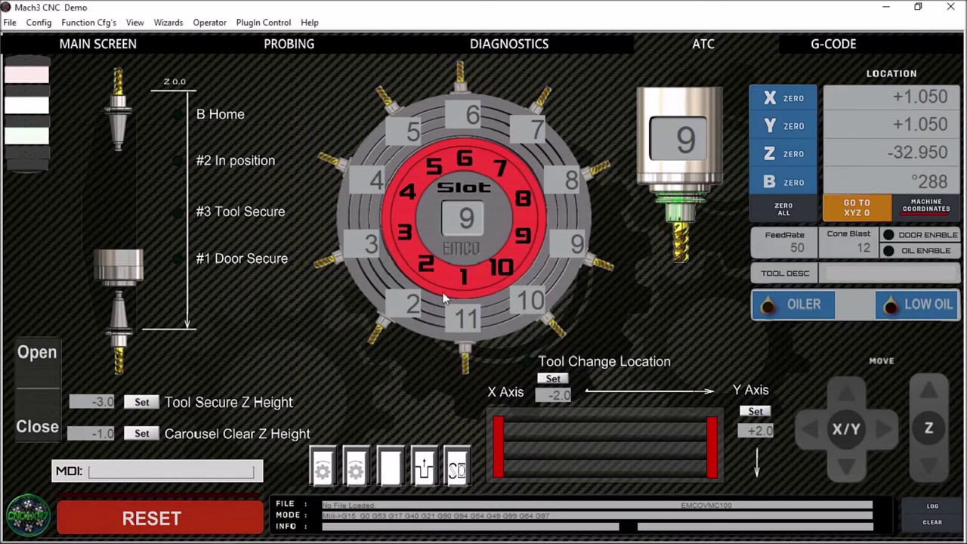
pyautogui.click(39, 22)
pyautogui.click(97, 257)
# Move Z to -2.000 and -1.000, try Goto Safe Z, then return Z to -2.000
pyautogui.click(459, 464)
pyautogui.click(427, 468)
pyautogui.click(458, 470)
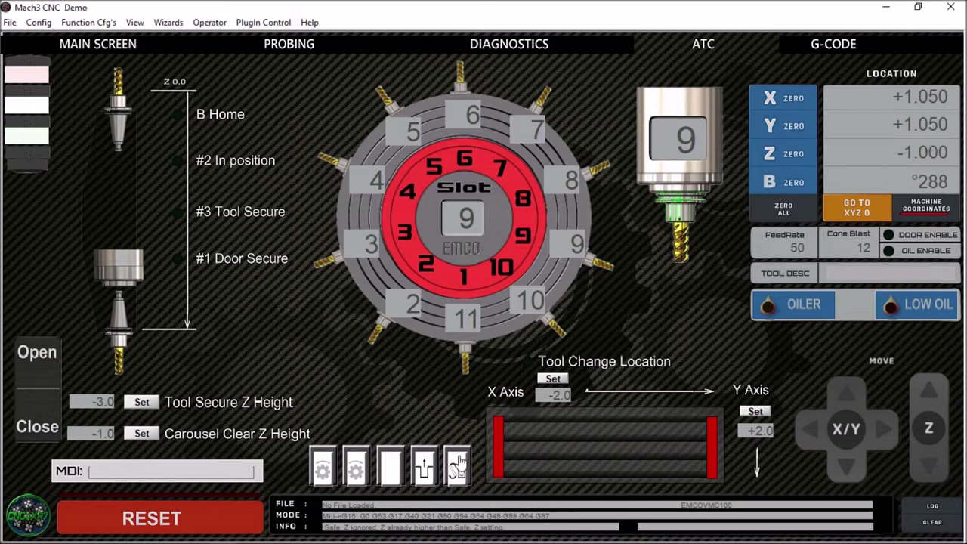
pyautogui.click(457, 469)
pyautogui.click(676, 161)
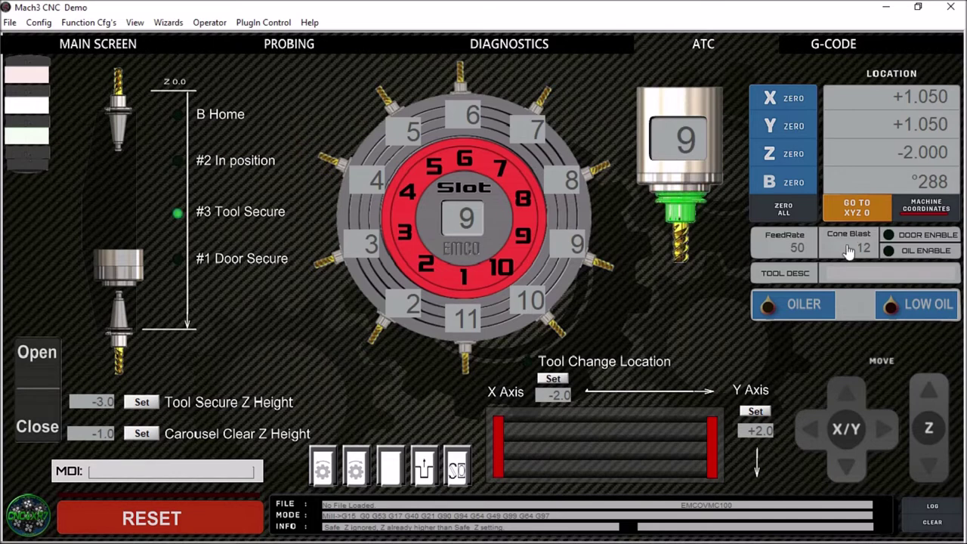
pyautogui.click(689, 270)
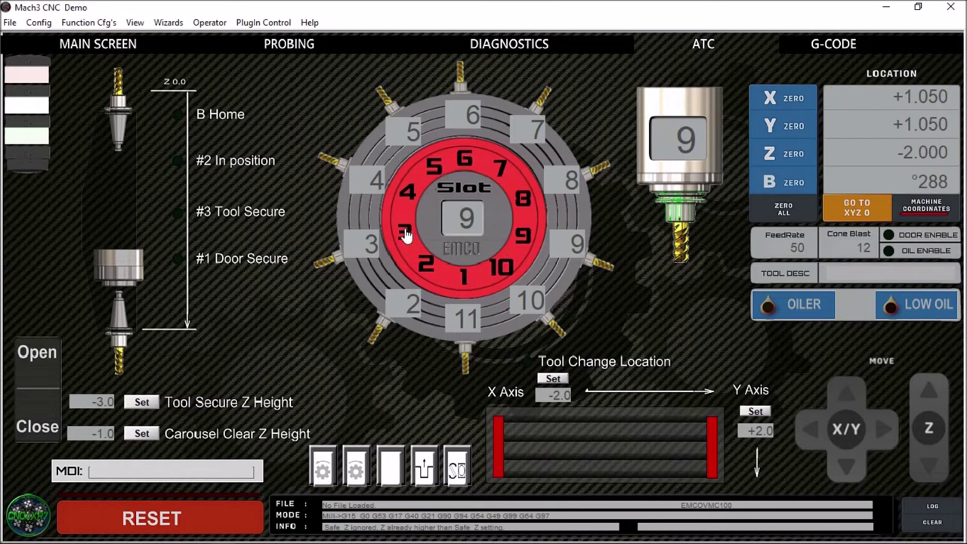
# Index the carousel to slot 1, bringing B to 0°
pyautogui.click(464, 276)
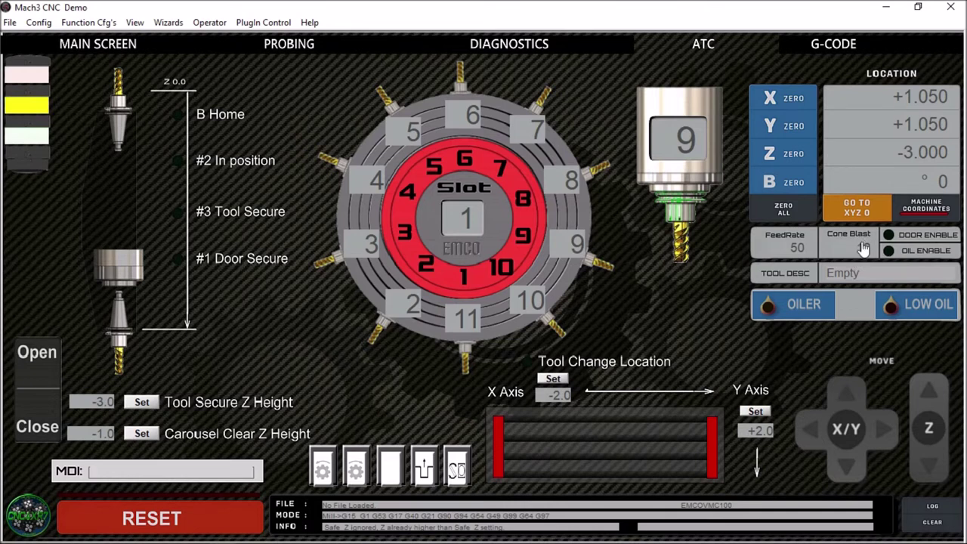
# Enter 1000 as the Cone Blast time
pyautogui.click(866, 252)
pyautogui.write('1000')
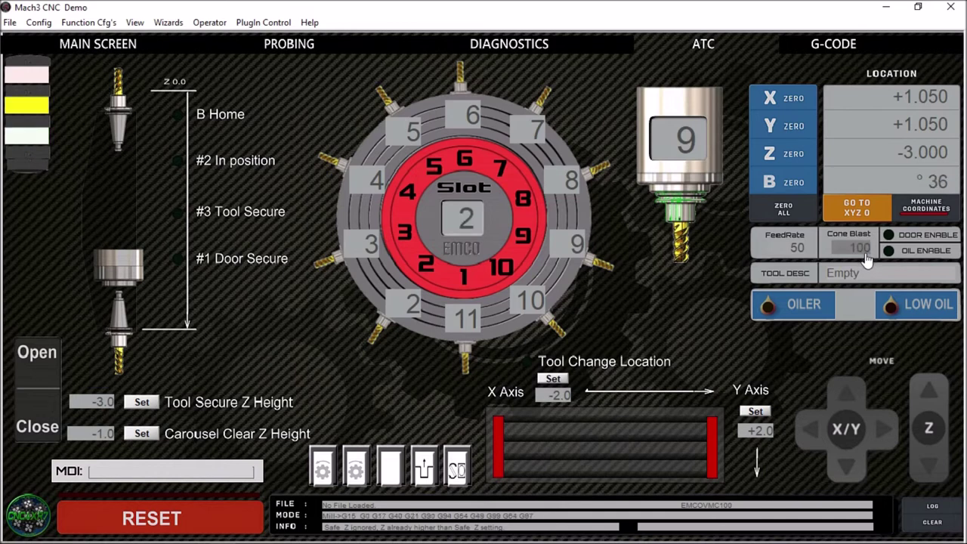
pyautogui.press('Return')
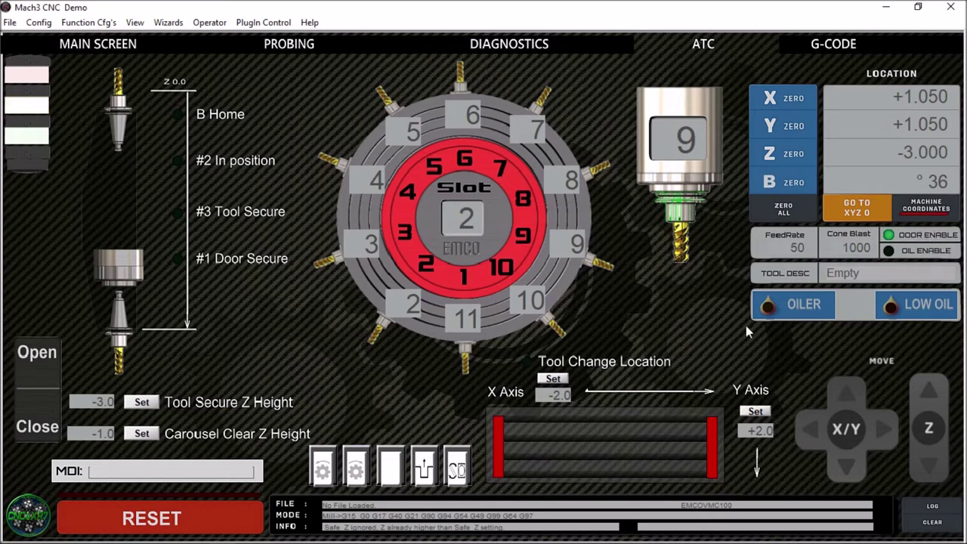
# Turn oil enable on, then toggle the low-oil warning on and back off
pyautogui.click(917, 253)
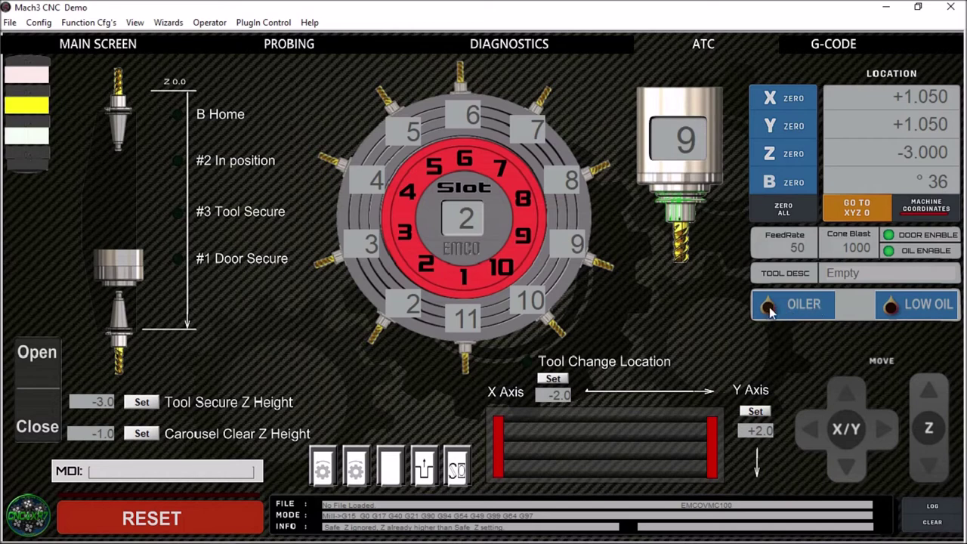
pyautogui.click(915, 306)
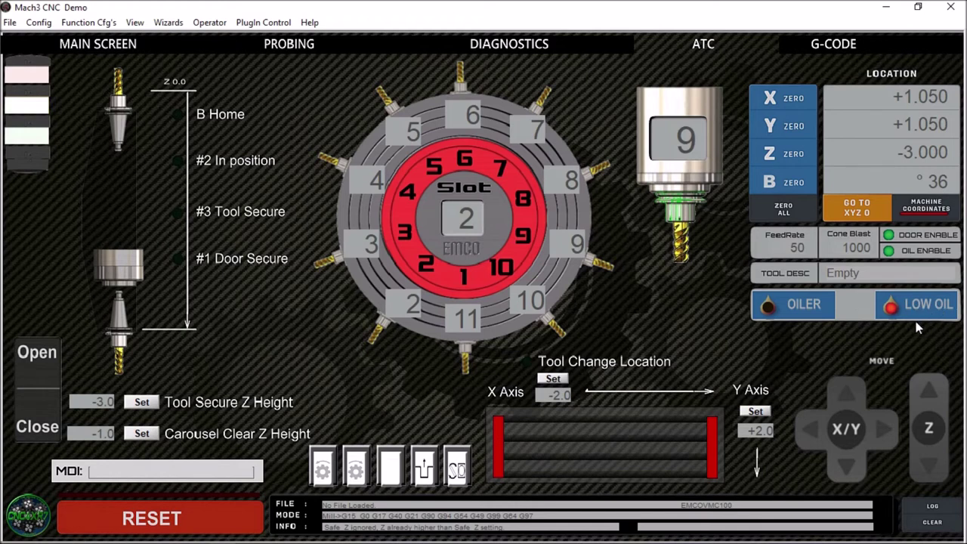
pyautogui.click(916, 306)
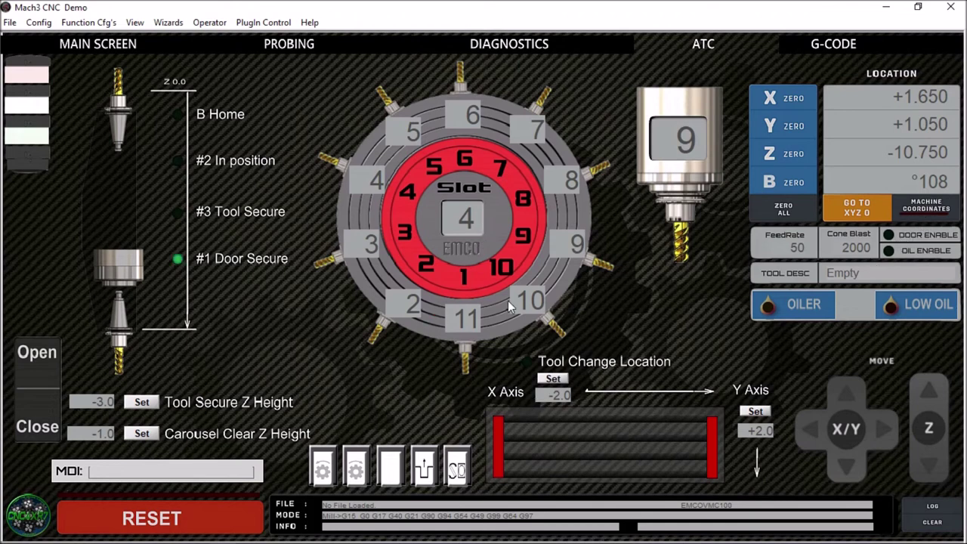
# Switch Door Enable back on with the carousel at slot 4
pyautogui.click(912, 233)
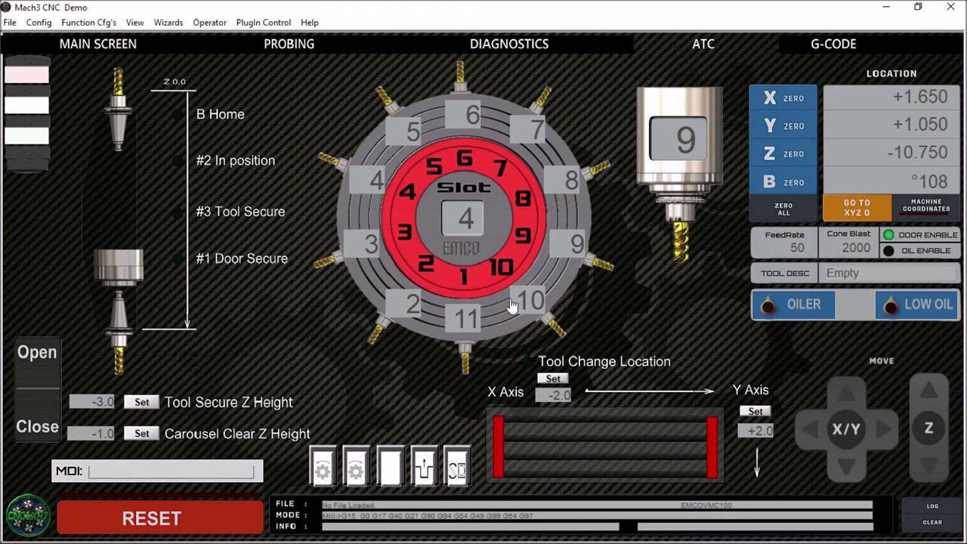